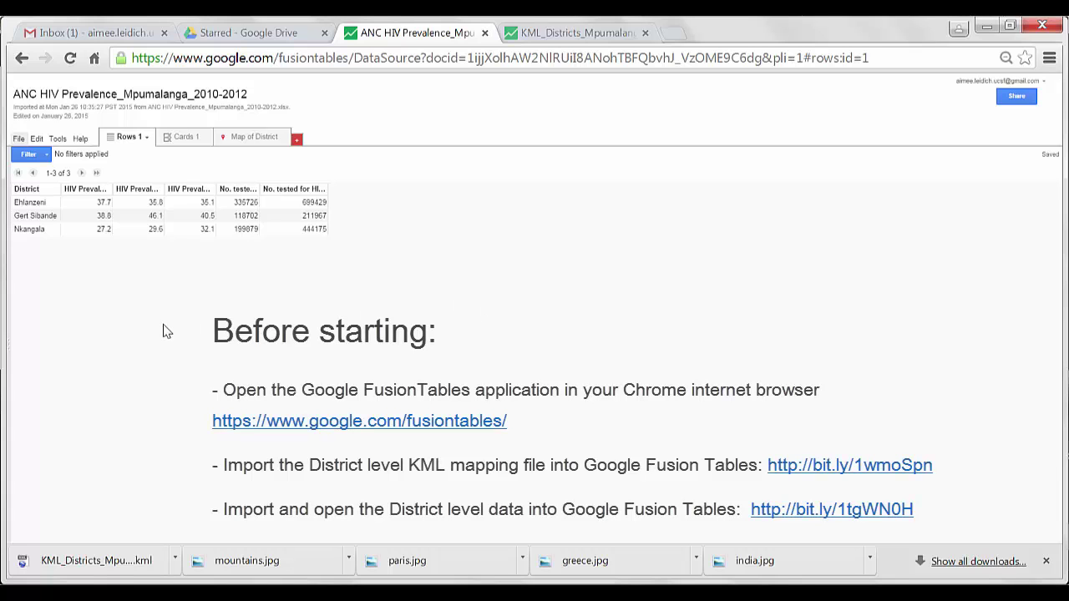
# Switch to the Starred - Google Drive browser tab
pyautogui.click(270, 35)
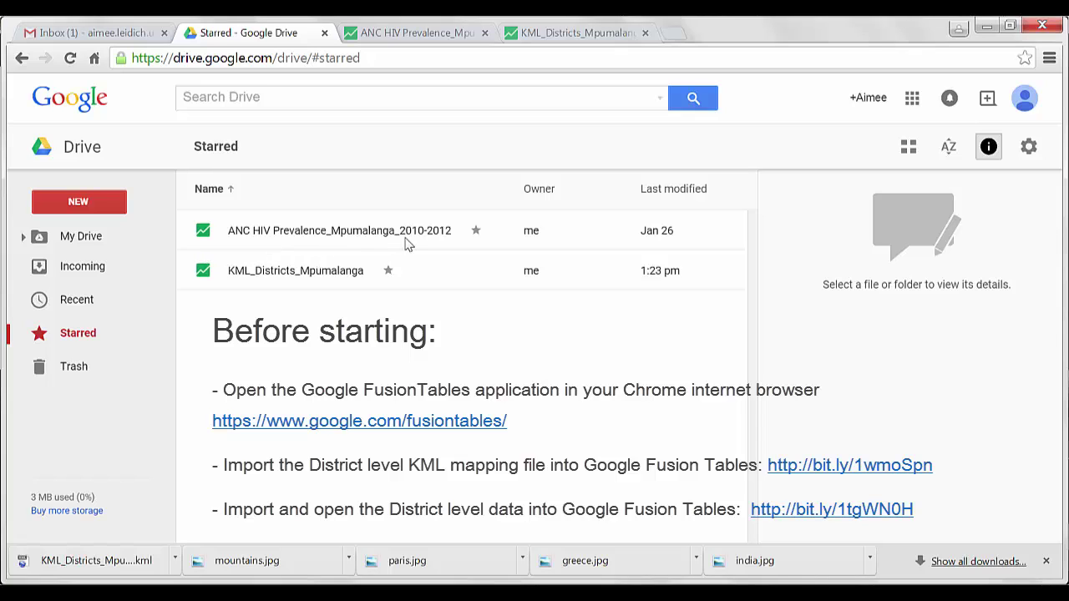
# Go back to the ANC HIV Prevalence_Mpumalanga_2010-2012 table tab
pyautogui.click(411, 42)
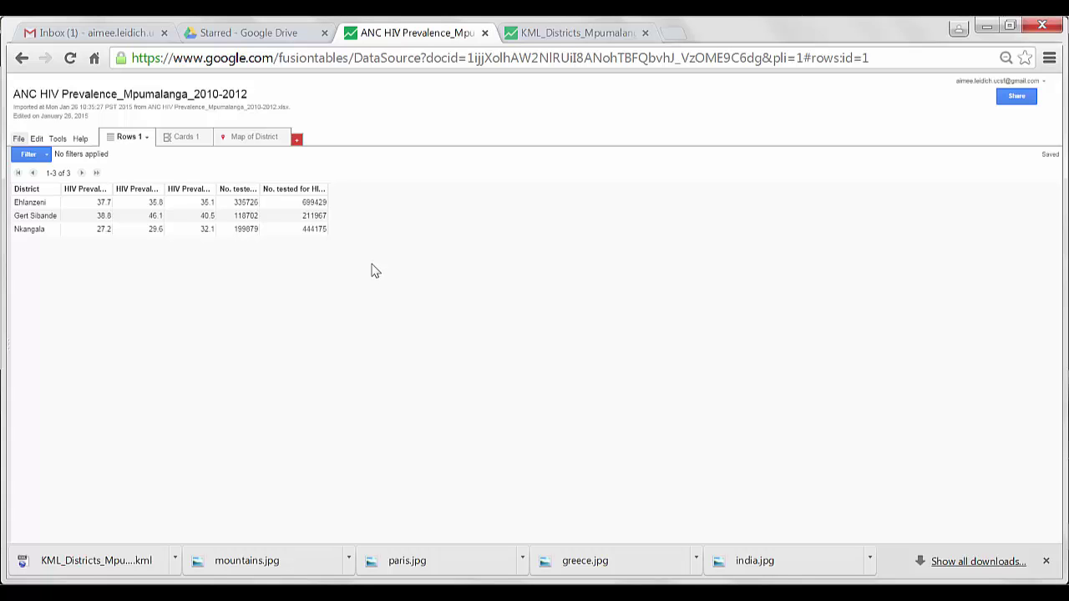
pyautogui.click(542, 37)
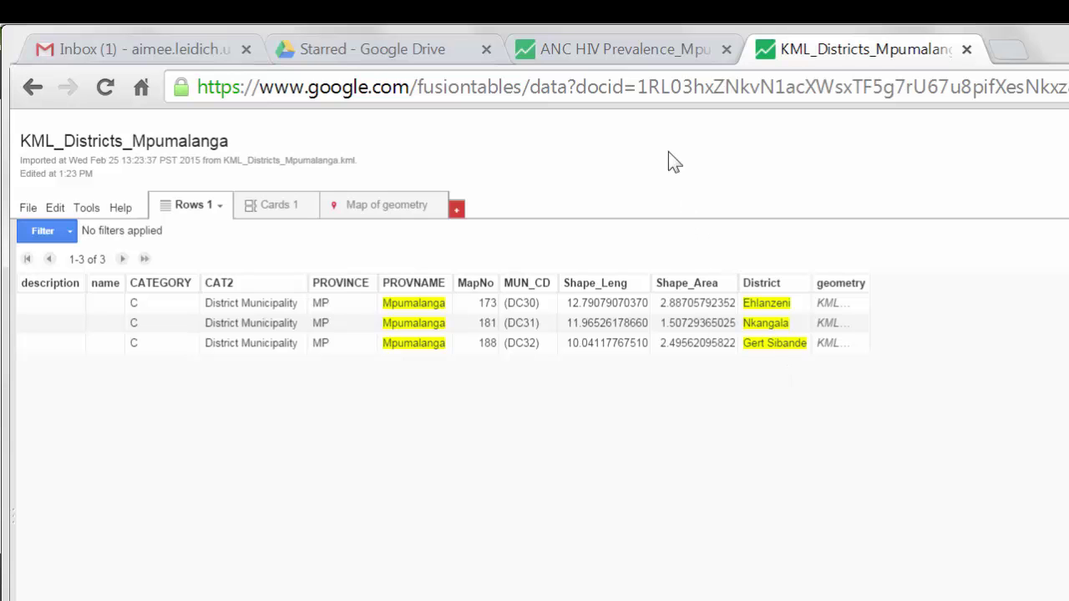
pyautogui.click(630, 50)
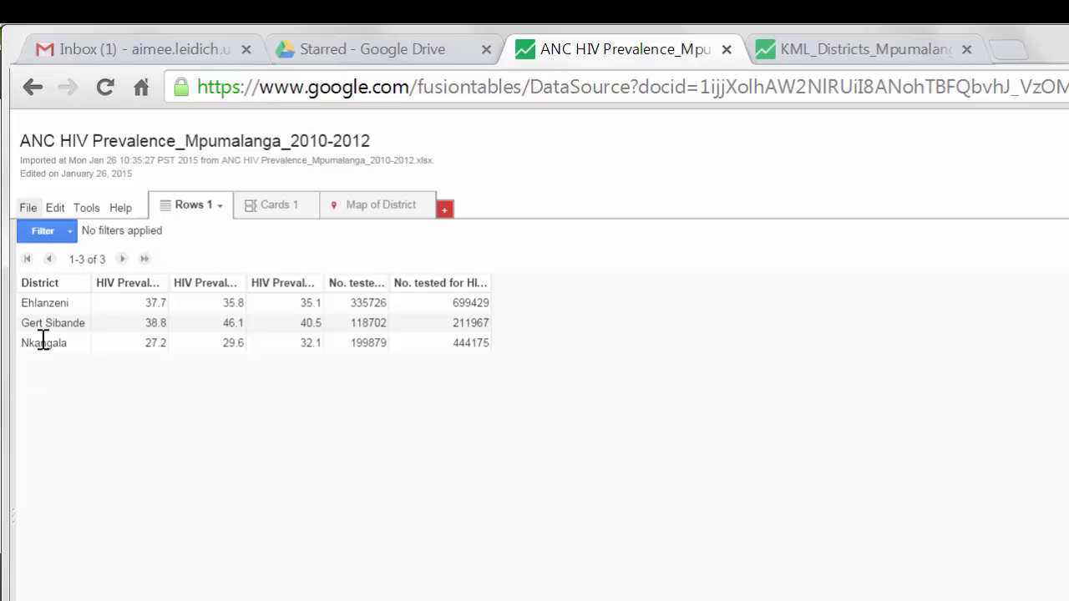
# Start a merge of this table with KML_Districts_Mpumalanga
pyautogui.click(28, 209)
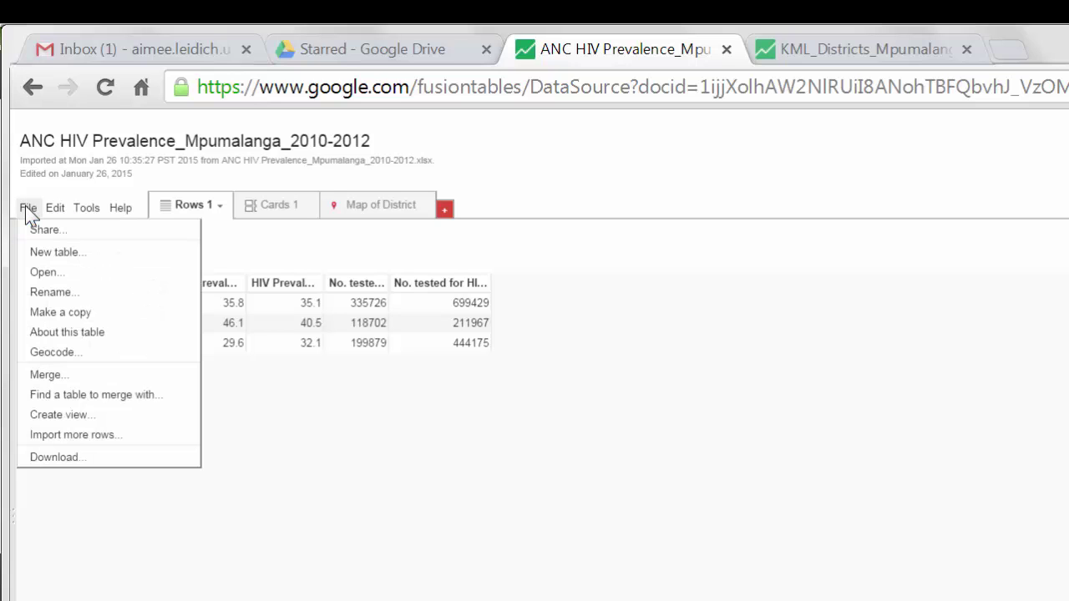
pyautogui.click(81, 377)
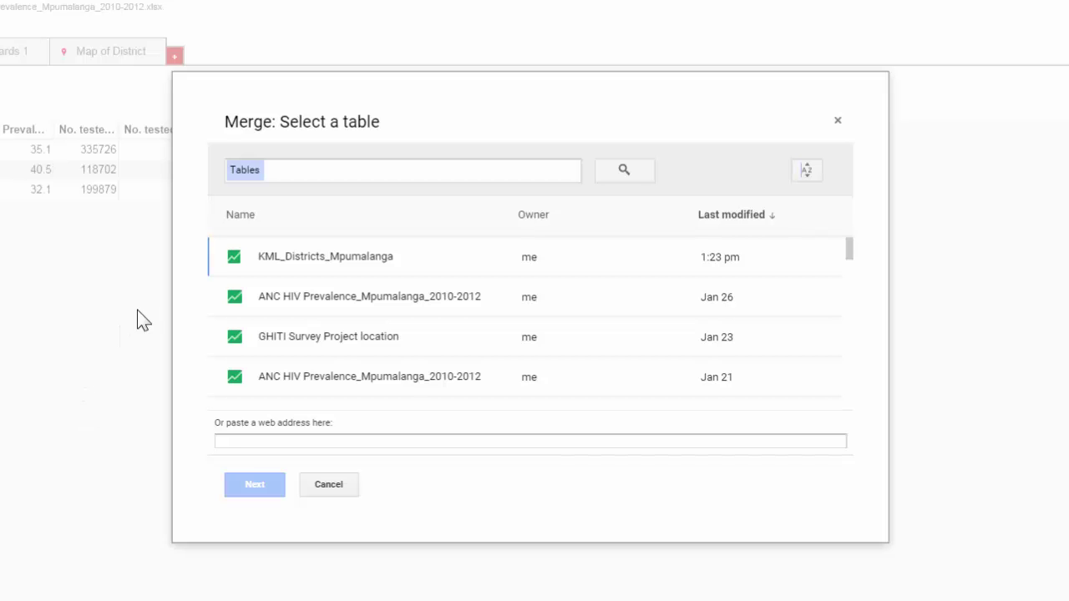
pyautogui.click(291, 263)
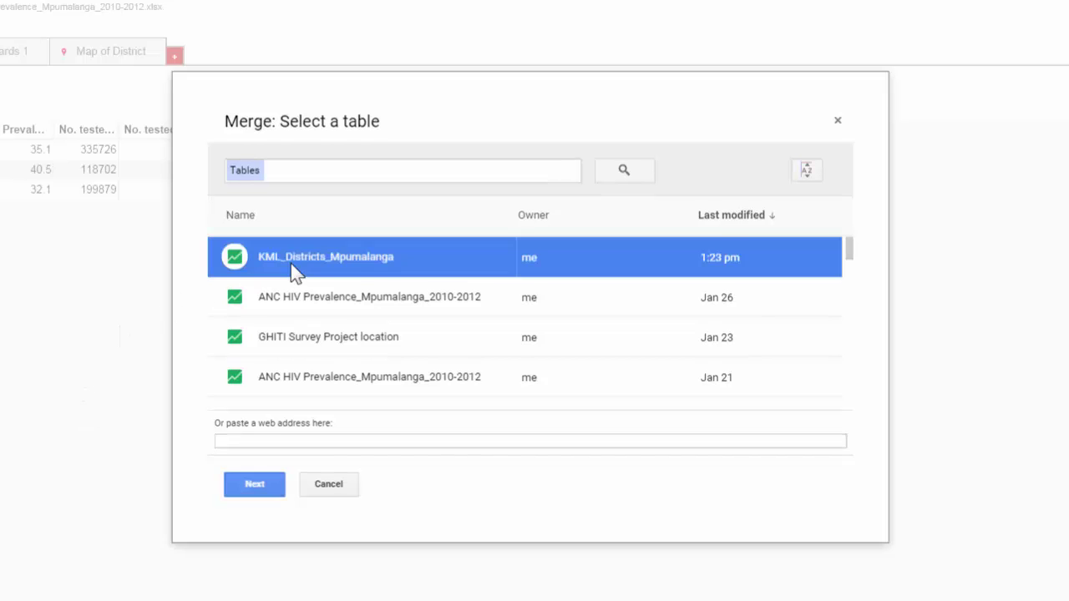
pyautogui.click(260, 487)
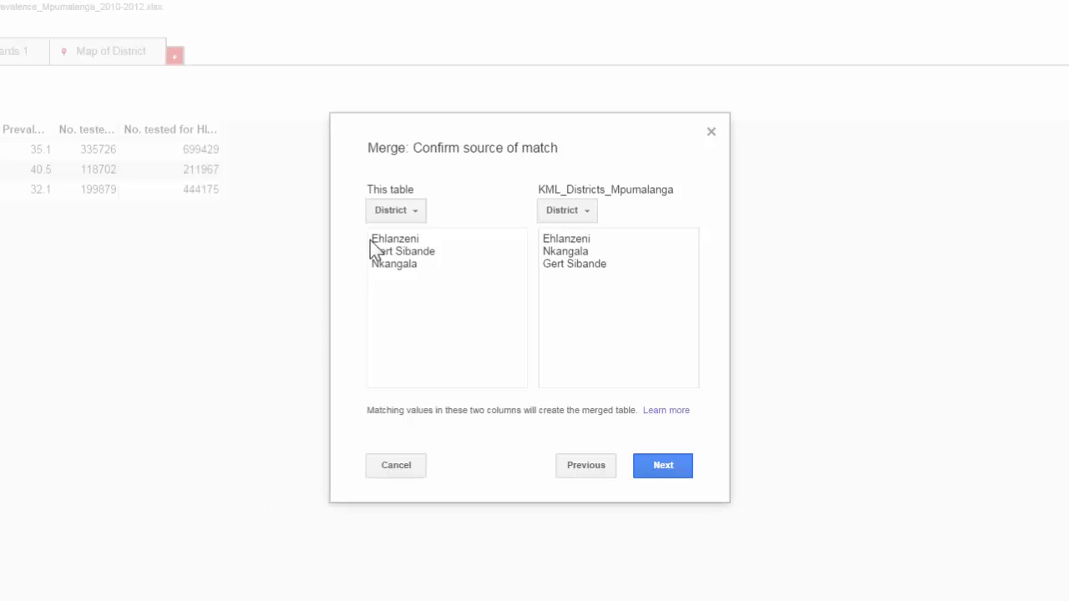
# Match the two tables on District in both
pyautogui.click(417, 219)
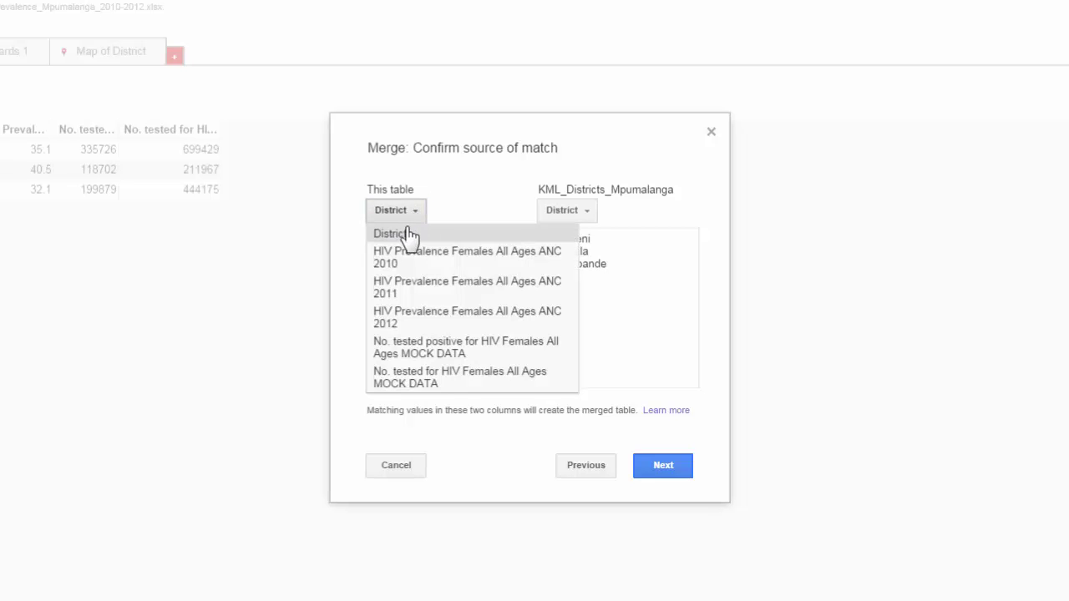
pyautogui.click(409, 239)
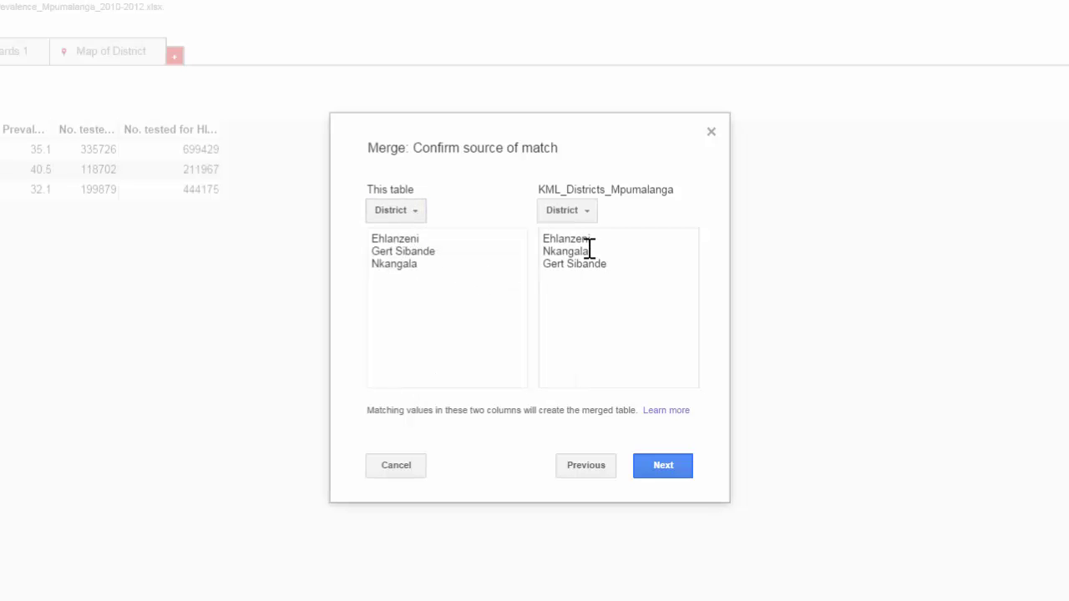
pyautogui.click(592, 218)
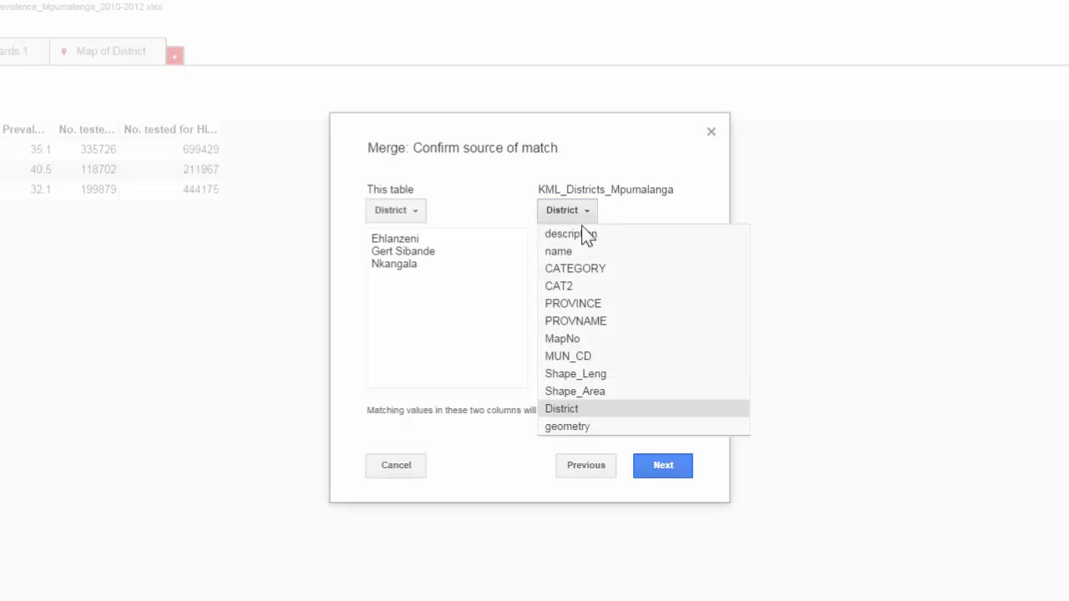
pyautogui.click(585, 410)
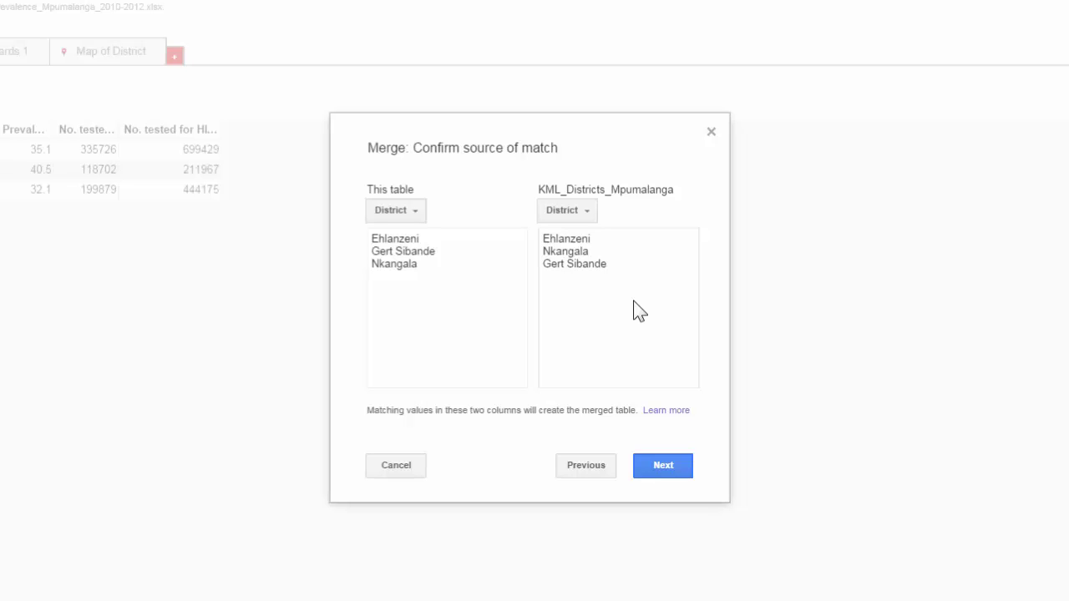
# Merge the tables keeping all columns, then view the new merged table
pyautogui.click(664, 468)
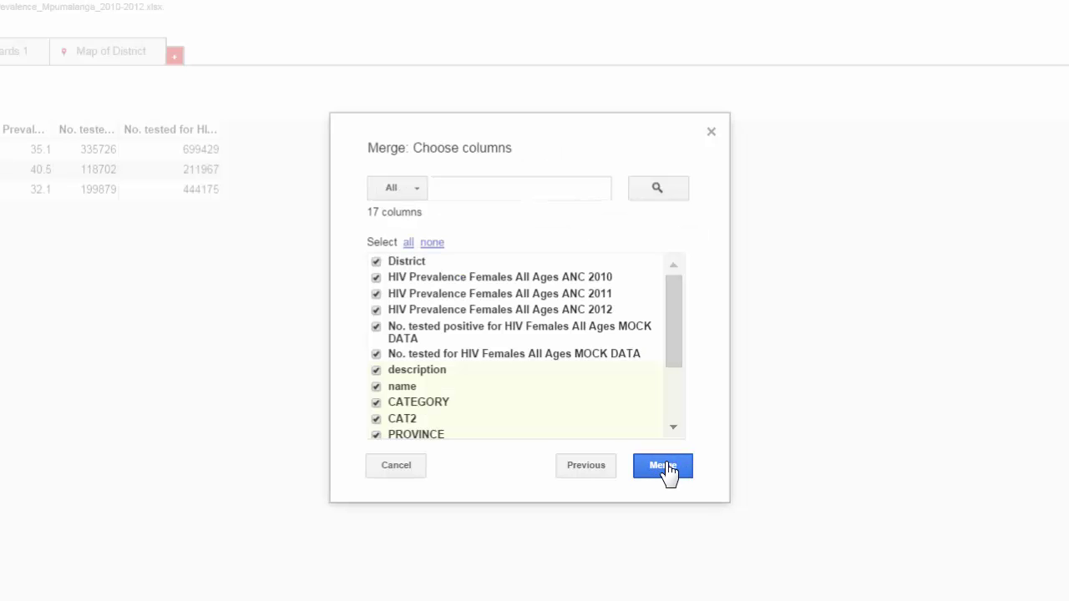
pyautogui.moveTo(673, 340)
pyautogui.mouseDown()
pyautogui.moveTo(680, 413)
pyautogui.moveTo(682, 342)
pyautogui.mouseUp()
pyautogui.click(669, 469)
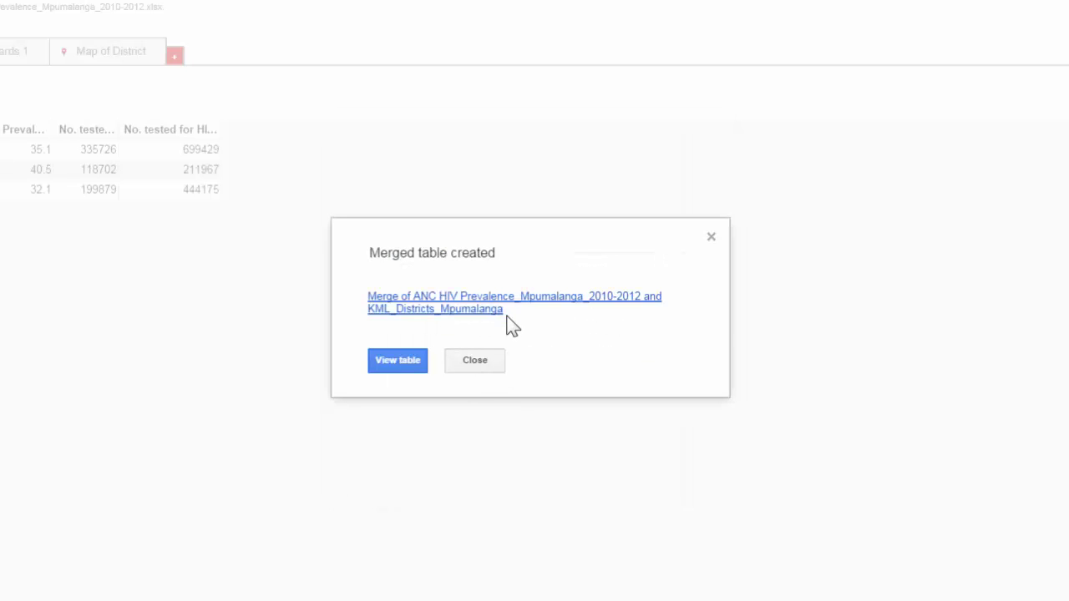
pyautogui.click(377, 368)
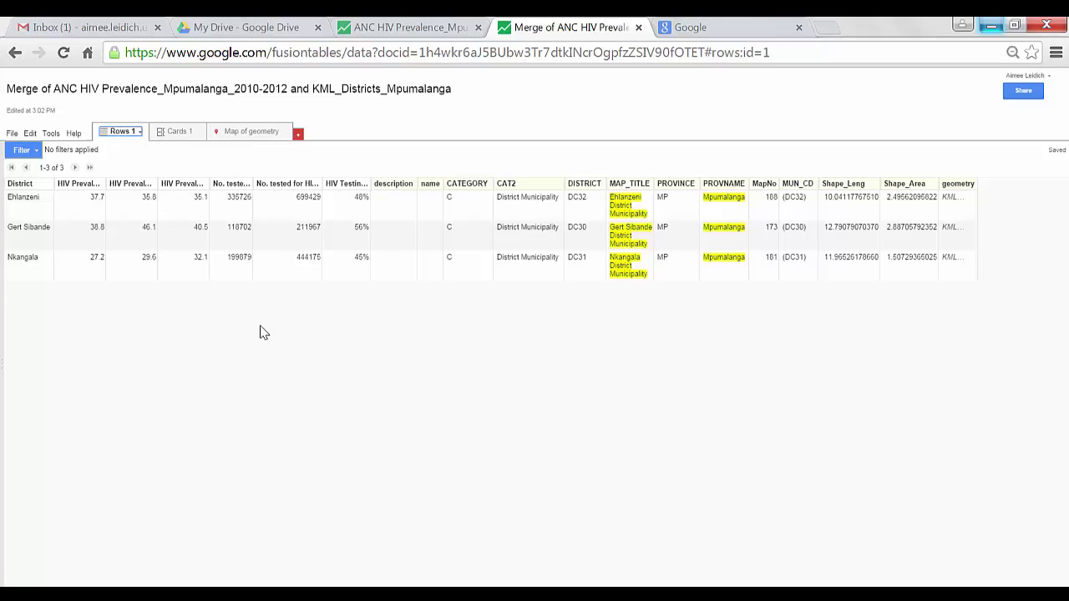
# Show the merged districts on the map of geometry and bring up the feature style settings
pyautogui.click(244, 142)
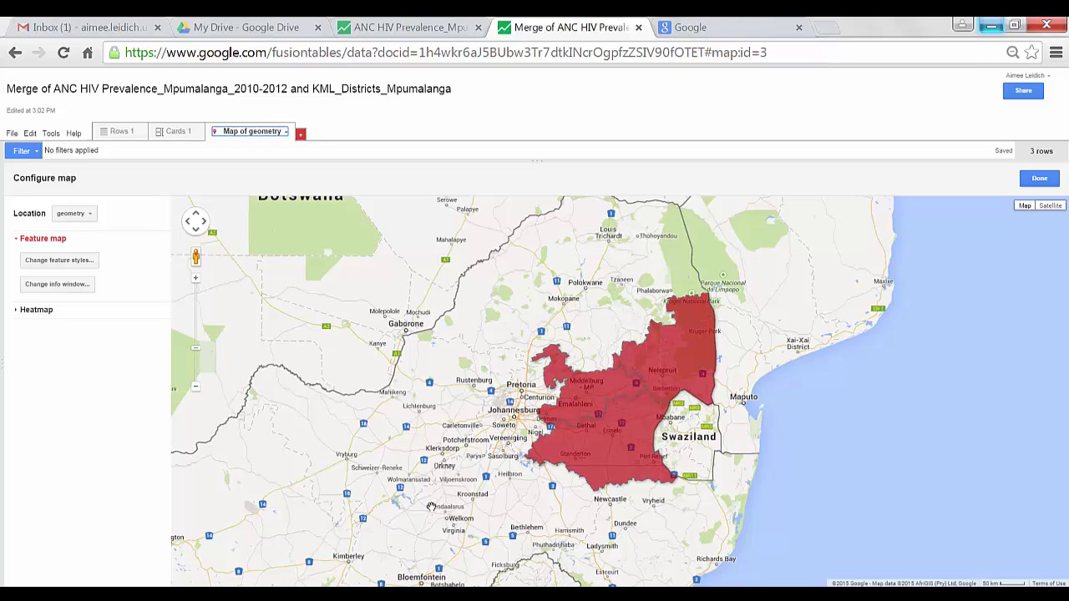
pyautogui.click(73, 266)
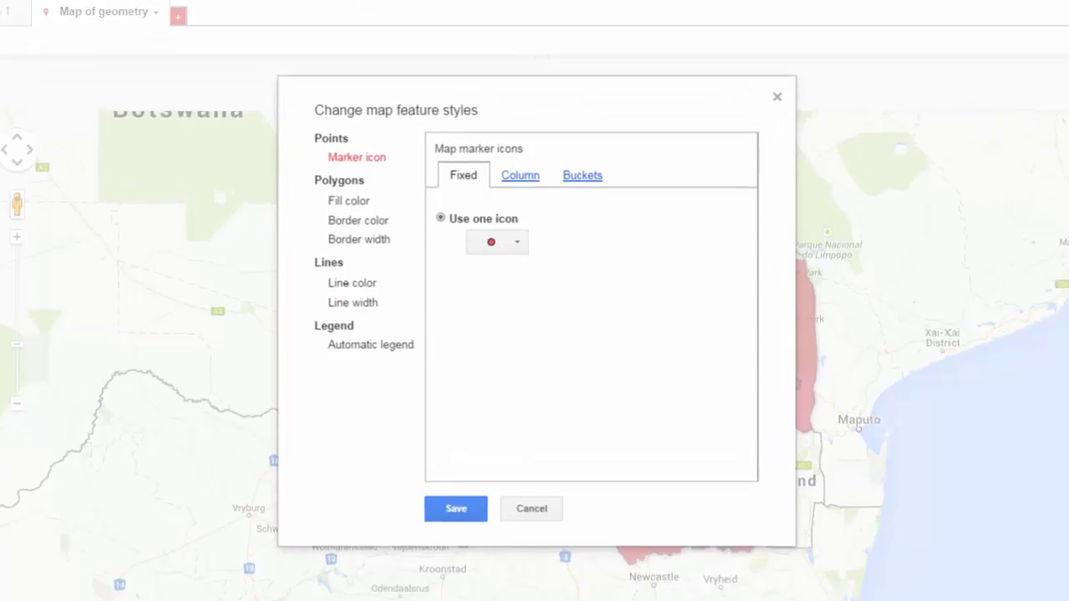
# Fill polygons in 3 buckets by HIV Prevalence Females All Ages ANC 2012, range 32.1–41.5
pyautogui.click(330, 198)
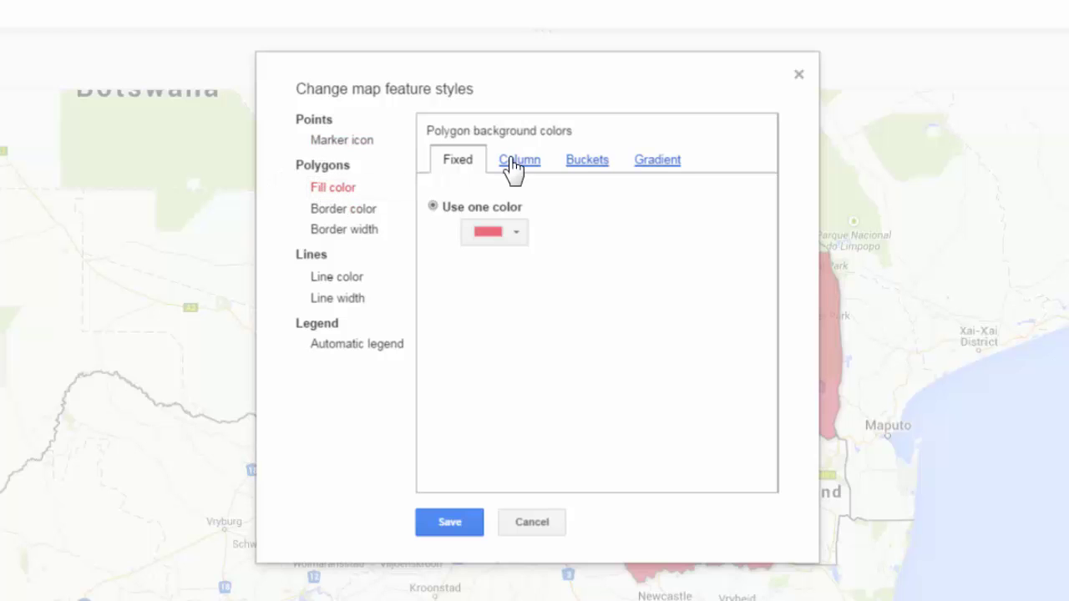
pyautogui.click(588, 163)
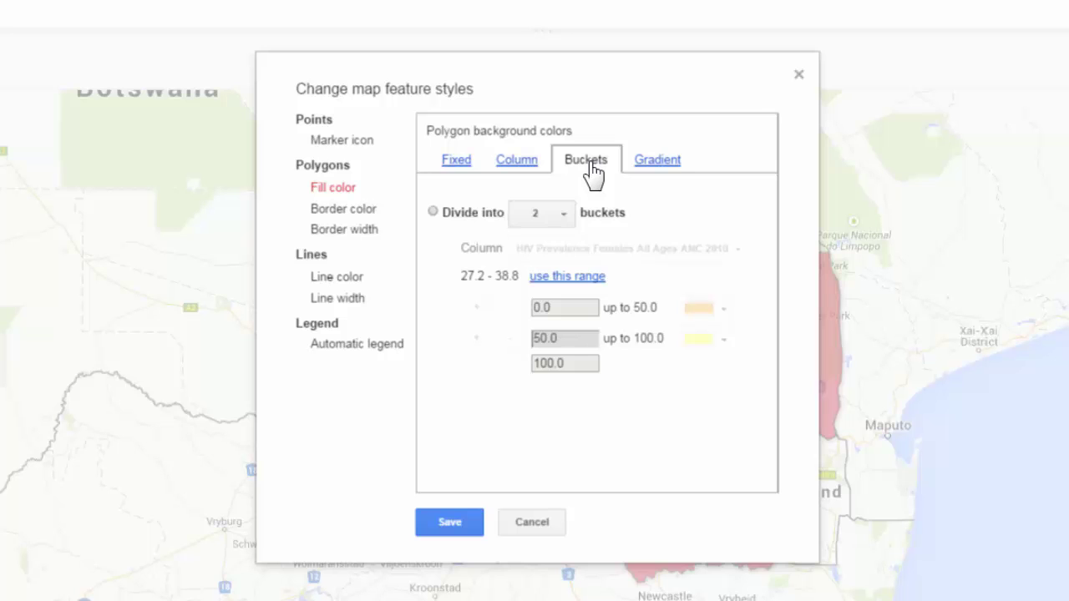
pyautogui.click(433, 212)
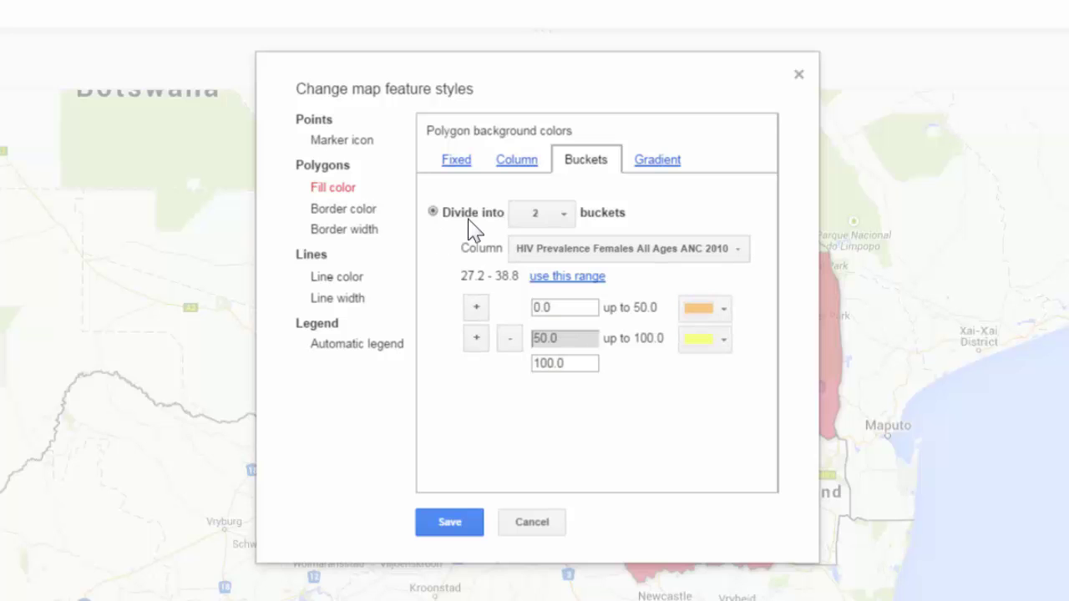
pyautogui.click(568, 215)
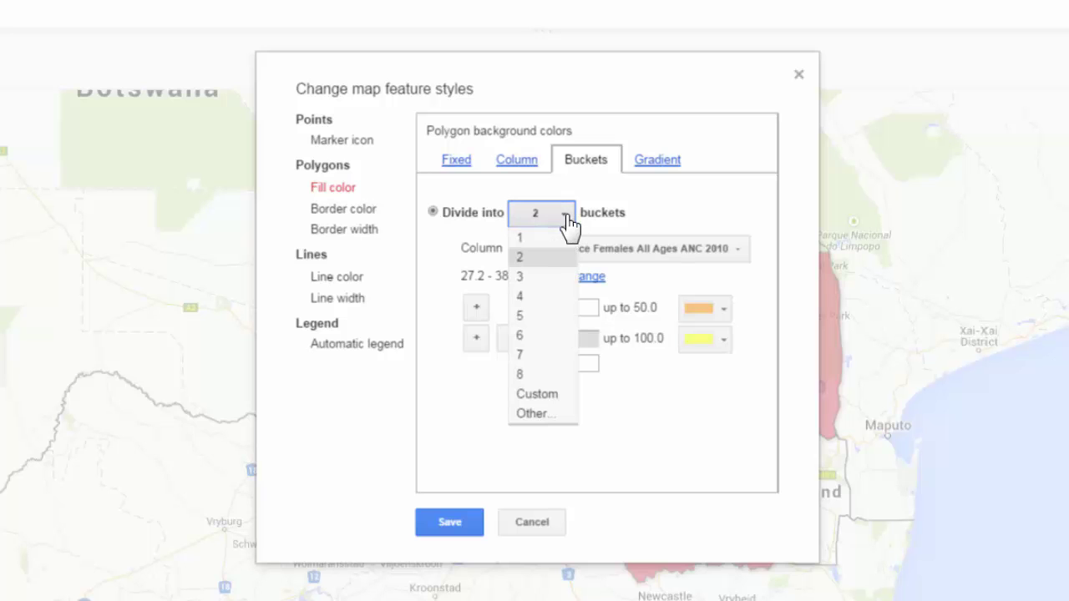
pyautogui.click(537, 284)
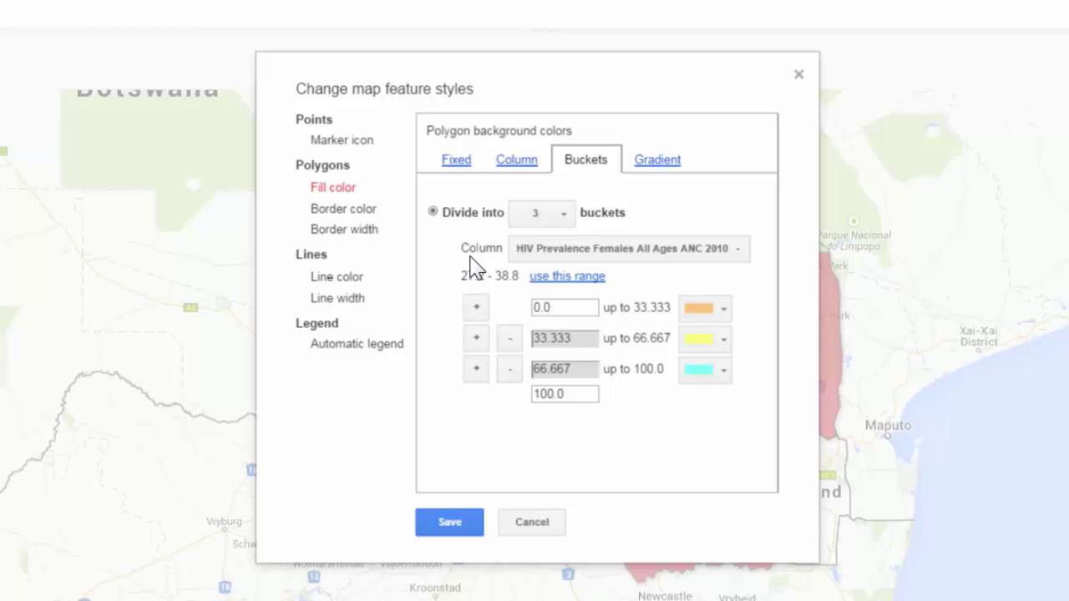
pyautogui.click(714, 254)
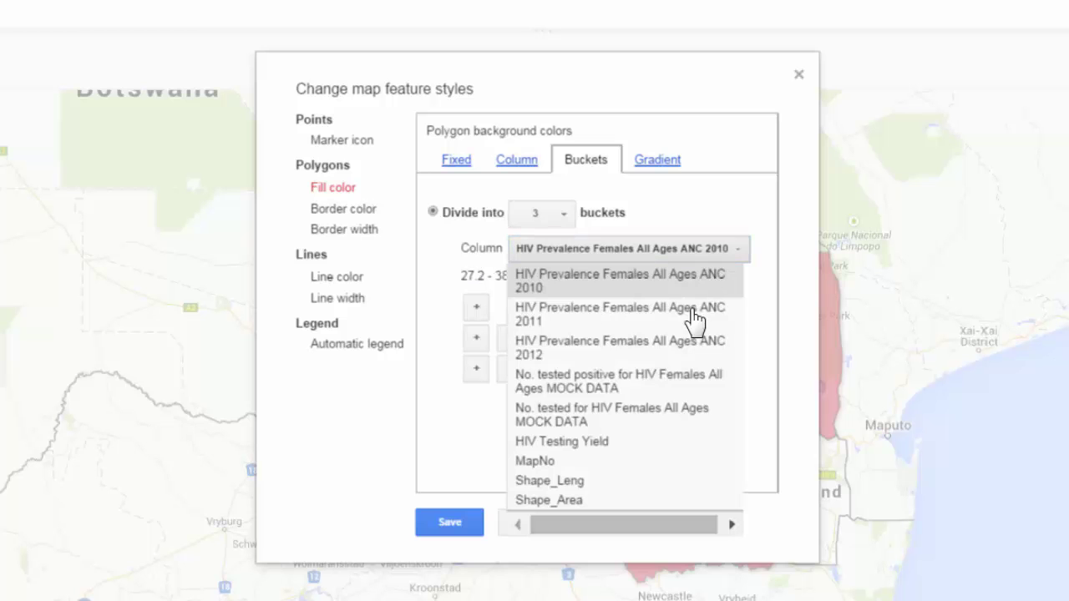
pyautogui.click(675, 361)
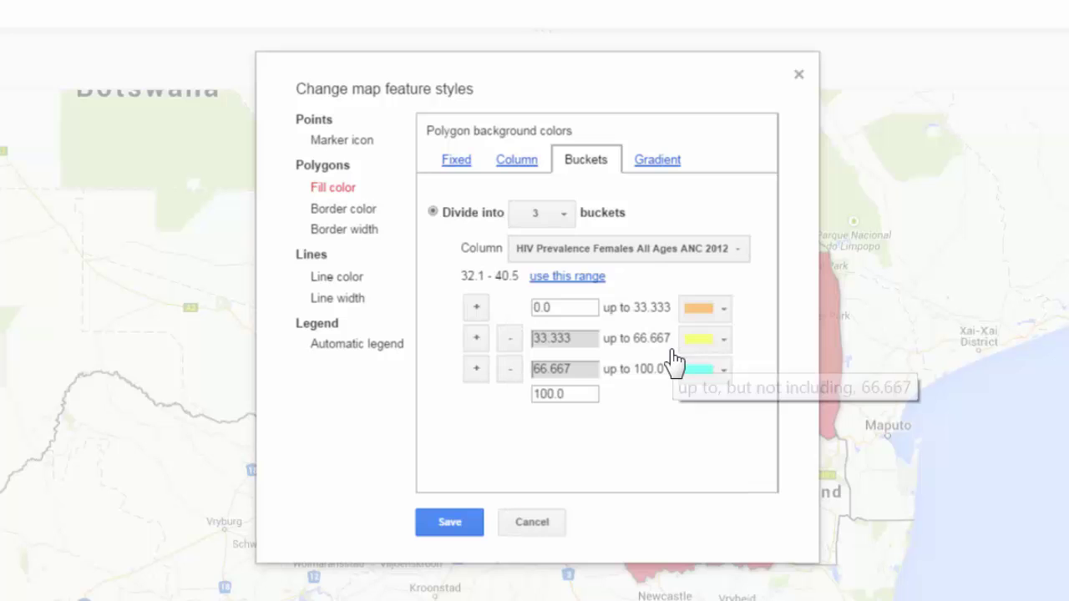
pyautogui.click(560, 281)
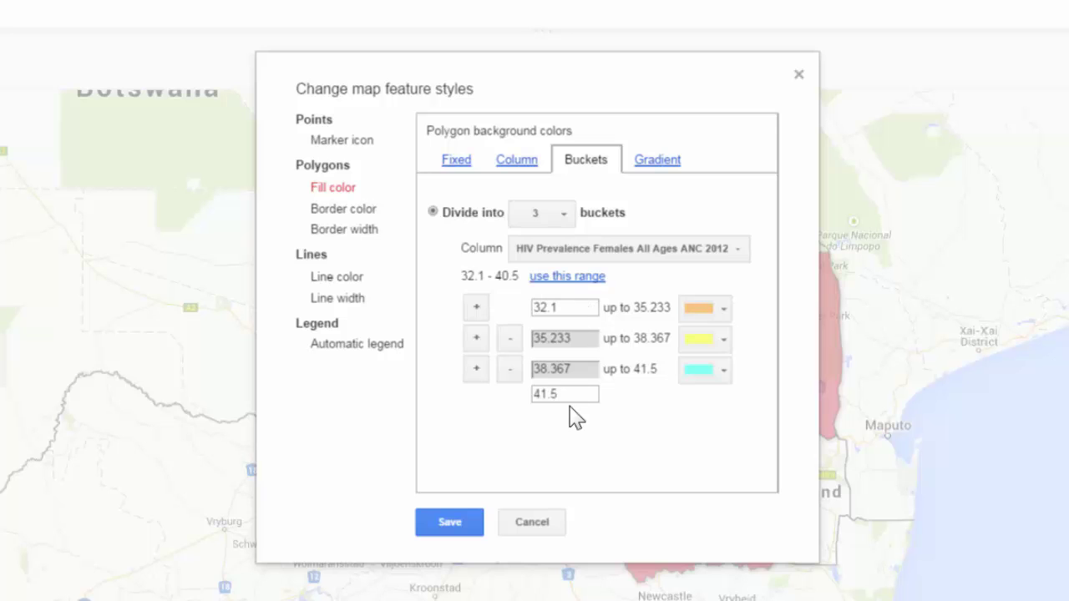
# Keep the bucket bounds at 32.1 (lowest) and 41.5 (highest)
pyautogui.click(578, 311)
pyautogui.press('BackSpace')
pyautogui.write('4')
pyautogui.press('BackSpace')
pyautogui.write('1')
pyautogui.click(567, 396)
pyautogui.press('BackSpace')
pyautogui.press('BackSpace')
pyautogui.write('.7')
pyautogui.press('BackSpace')
pyautogui.press('BackSpace')
pyautogui.write('.5')
pyautogui.click(739, 484)
# Colour the three buckets green, yellow and red, and turn on the automatic legend
pyautogui.click(704, 317)
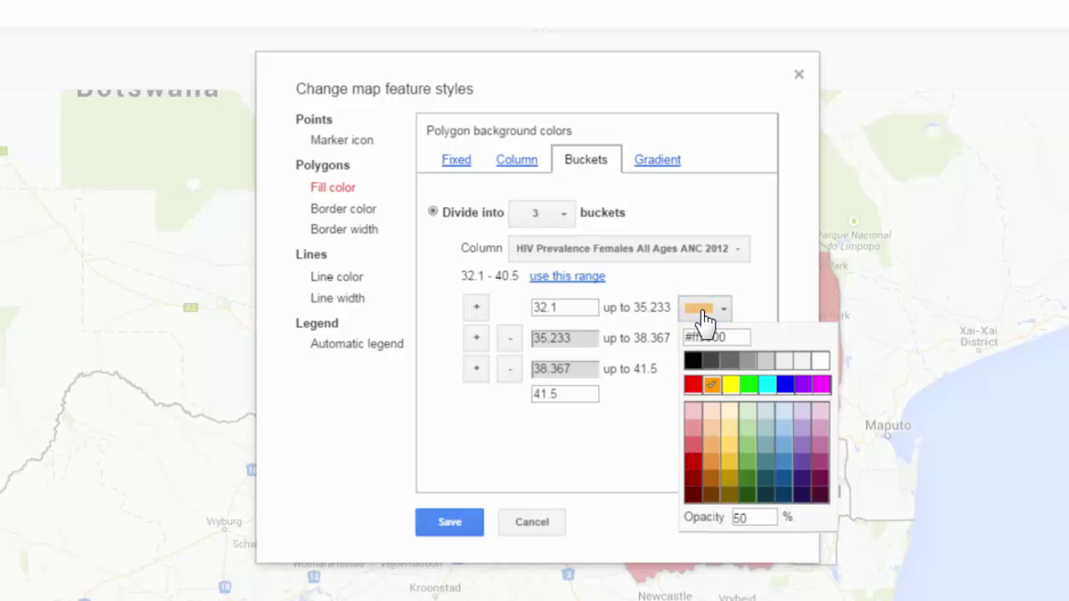
pyautogui.click(750, 386)
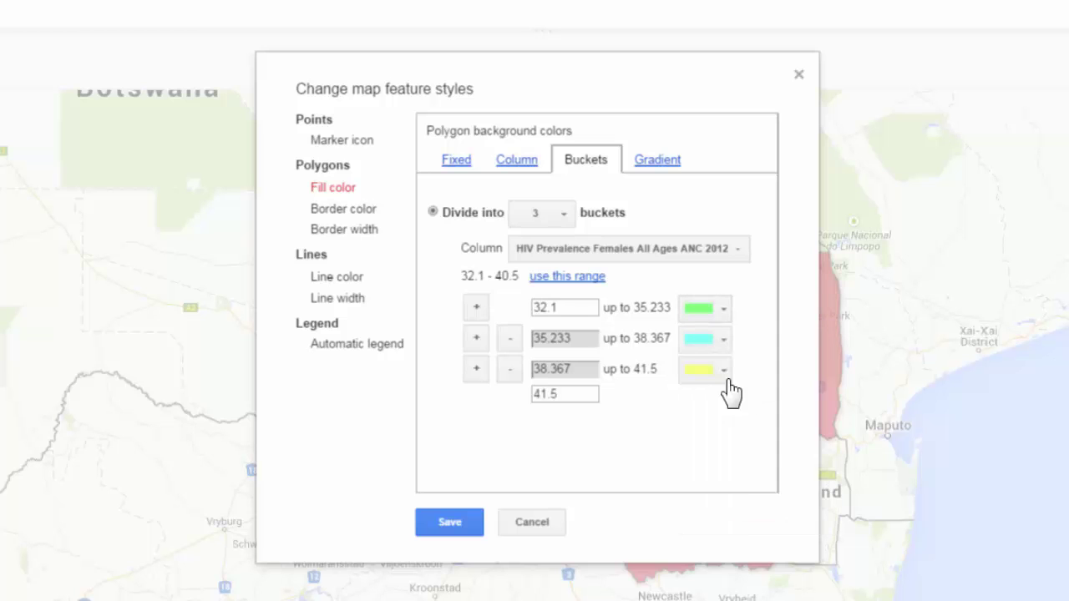
pyautogui.click(715, 344)
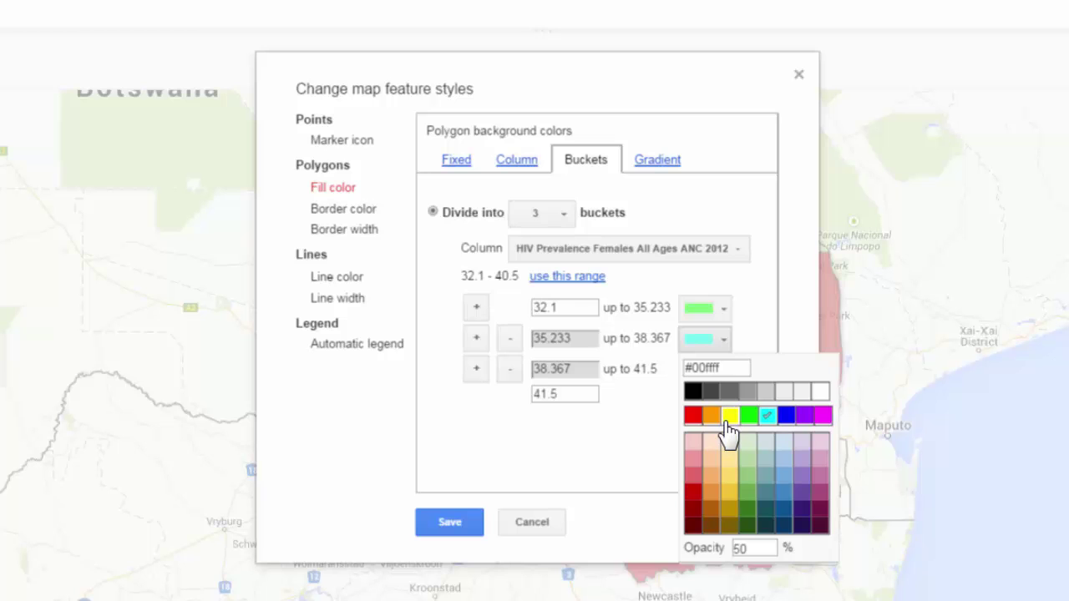
pyautogui.click(729, 418)
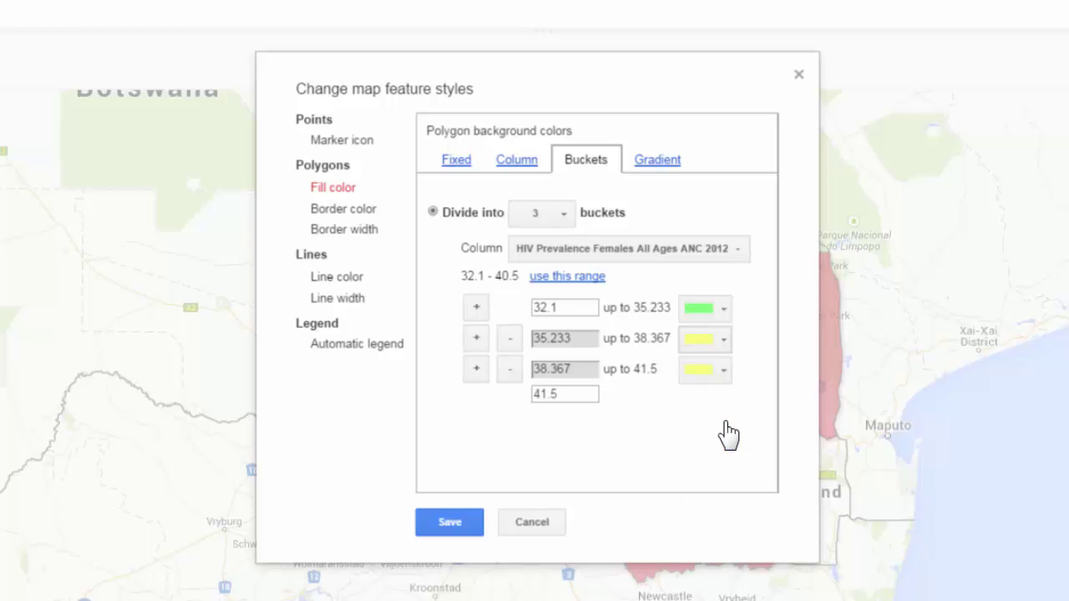
pyautogui.click(690, 384)
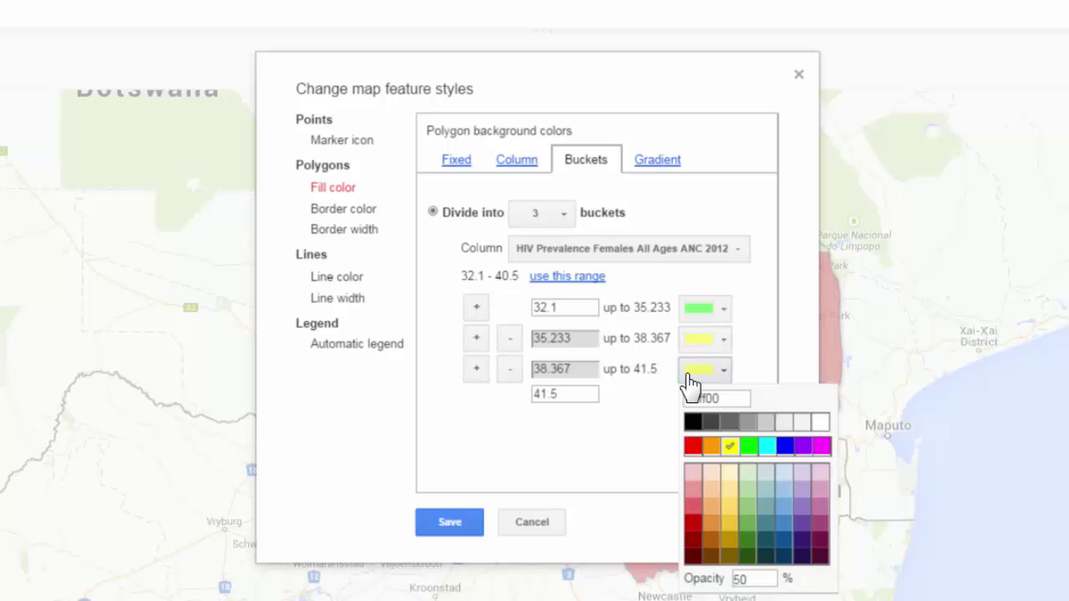
pyautogui.click(694, 450)
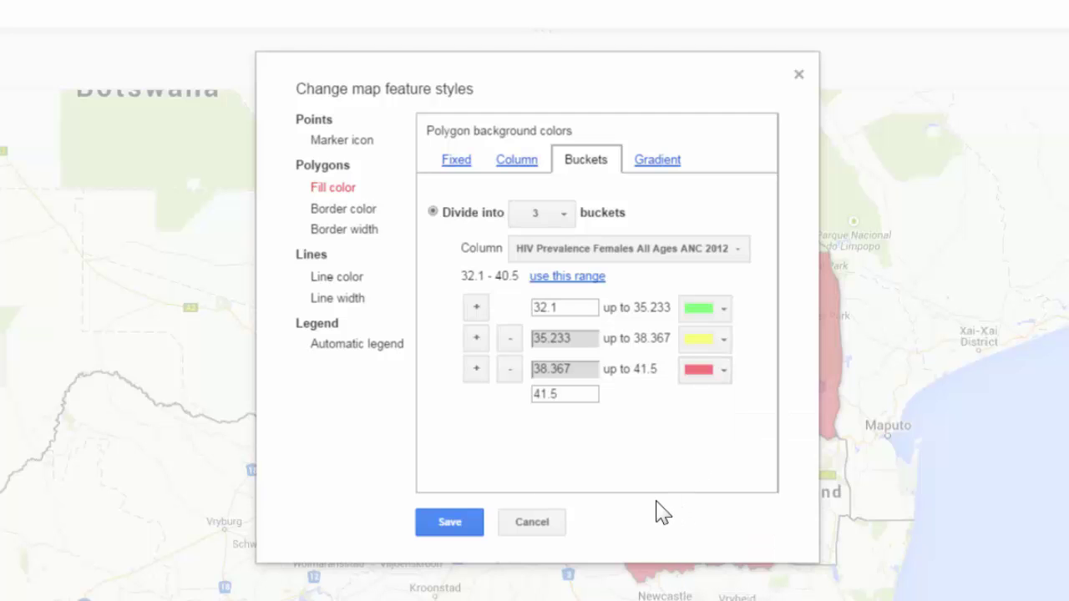
pyautogui.click(354, 353)
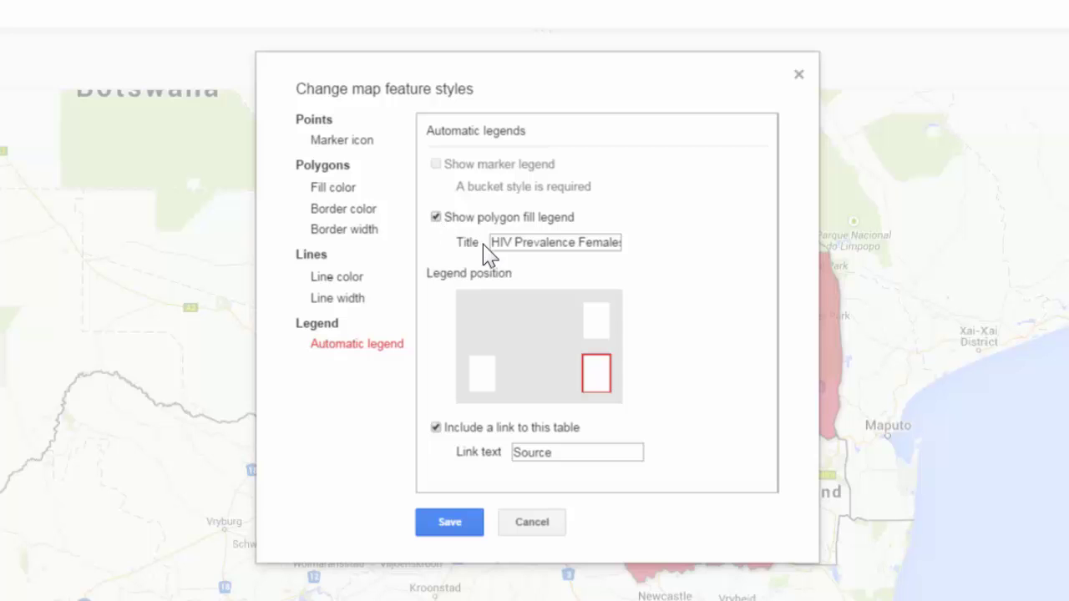
# Title the legend 'HIV Prevalence Females All Ages ANC 2012' and save the map styles
pyautogui.click(518, 240)
pyautogui.press('Right')
pyautogui.press('Right')
pyautogui.press('Right')
pyautogui.press('Right')
pyautogui.press('Right')
pyautogui.press('Right')
pyautogui.press('Right')
pyautogui.press('Right')
pyautogui.press('Right')
pyautogui.press('Right')
pyautogui.press('Right')
pyautogui.press('Right')
pyautogui.press('Right')
pyautogui.press('Right')
pyautogui.press('Right')
pyautogui.press('Right')
pyautogui.press('Right')
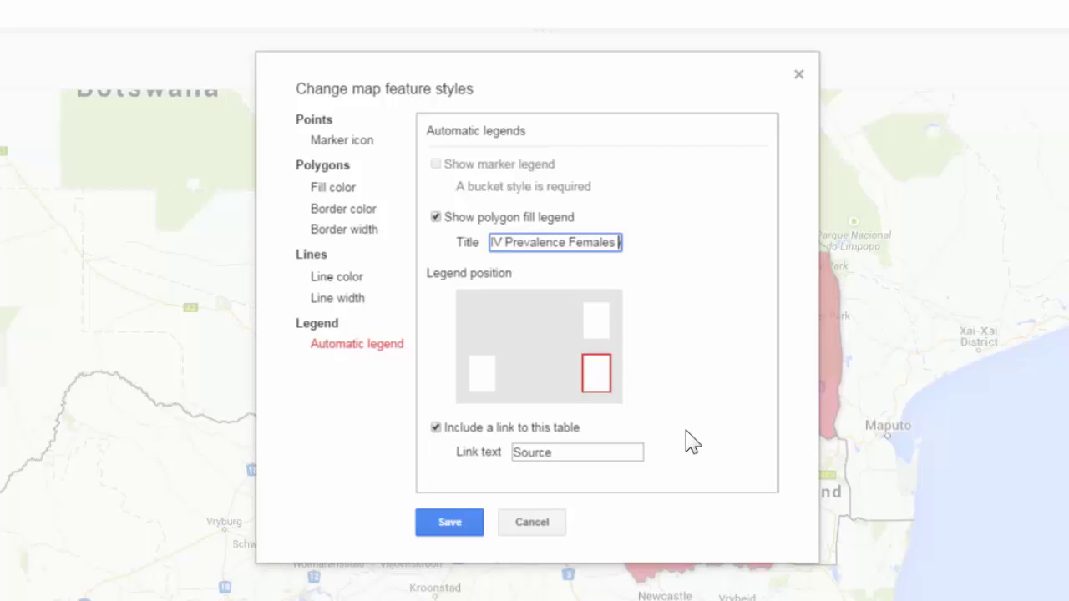
pyautogui.write('All Ages ANC 2012')
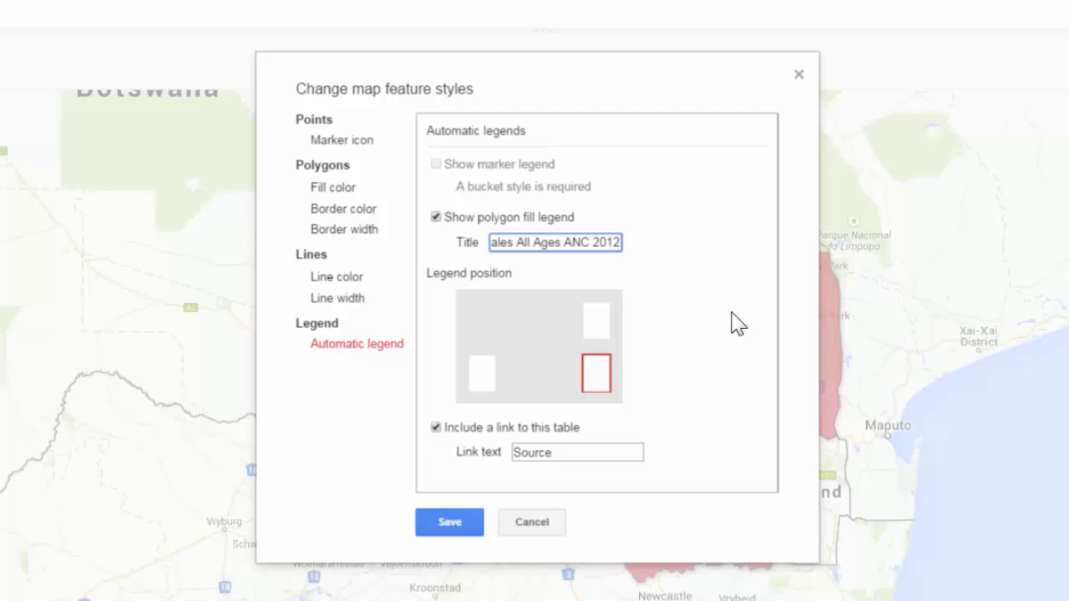
pyautogui.click(451, 522)
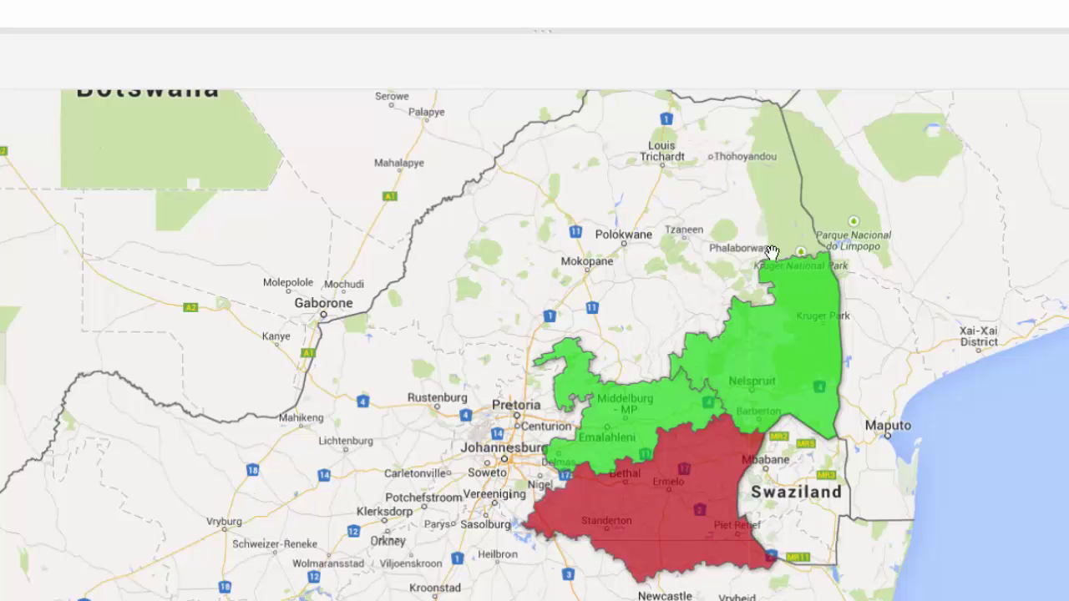
# Preview the info window of a green district on the map
pyautogui.click(764, 344)
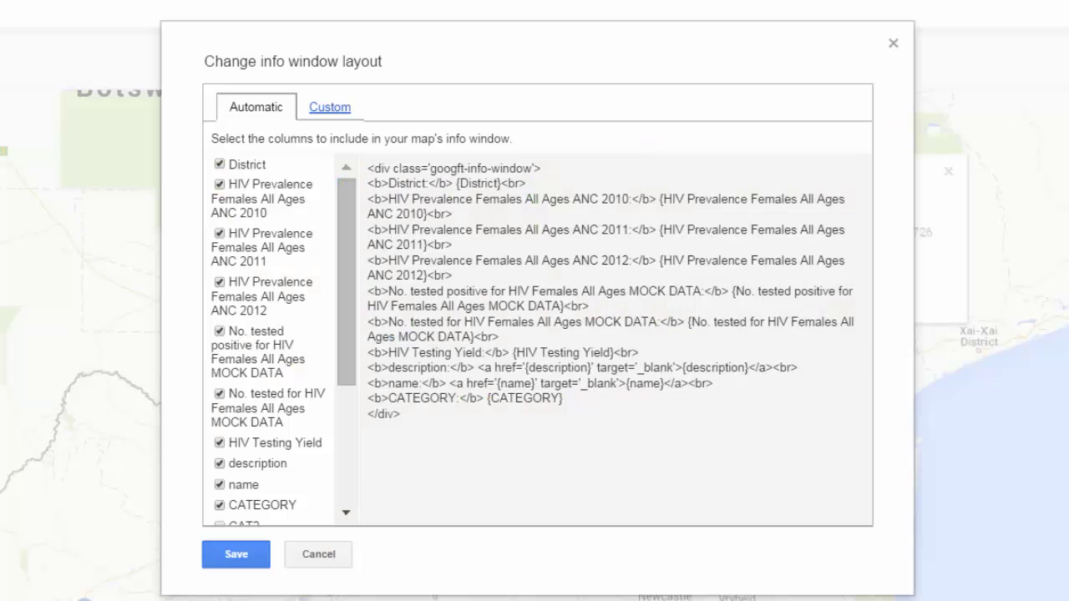
# Limit info windows to District and the three ANC prevalence columns, save, then check Nkangala
pyautogui.click(220, 505)
pyautogui.click(219, 484)
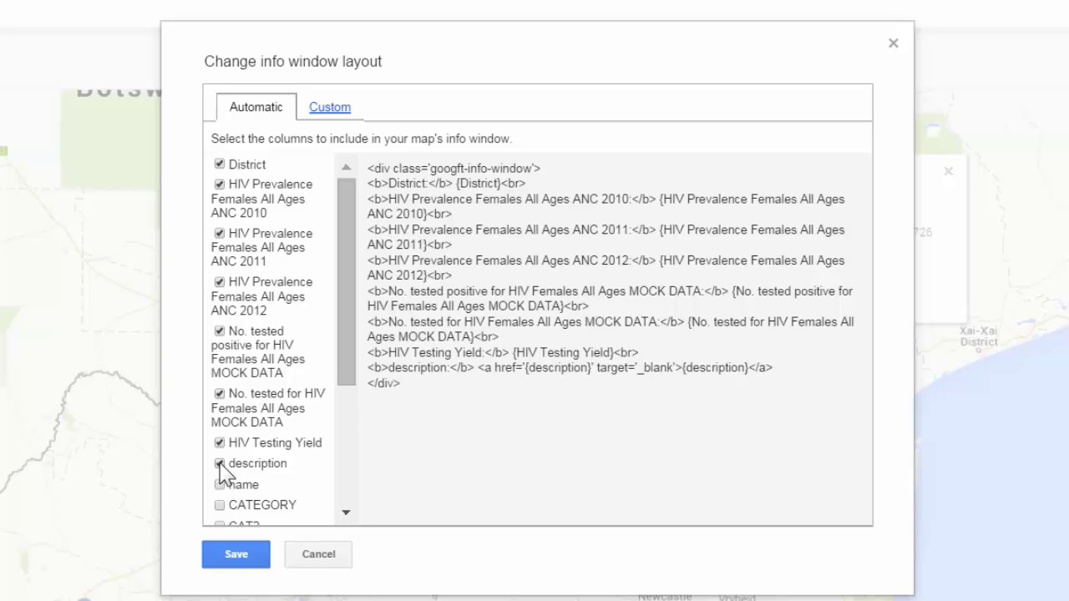
pyautogui.click(220, 463)
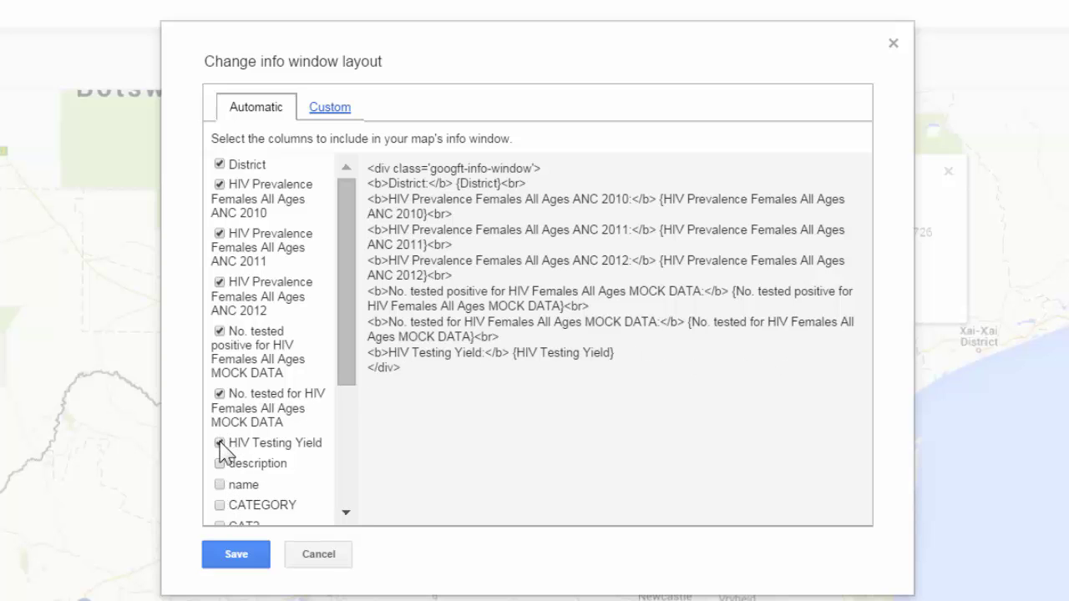
pyautogui.click(220, 444)
pyautogui.click(220, 393)
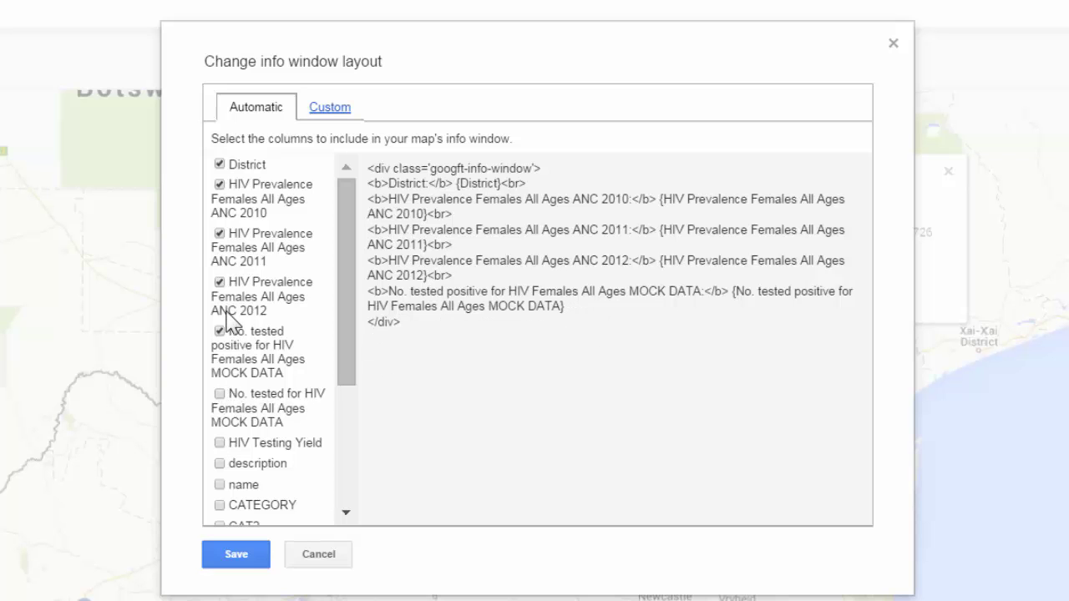
pyautogui.click(219, 332)
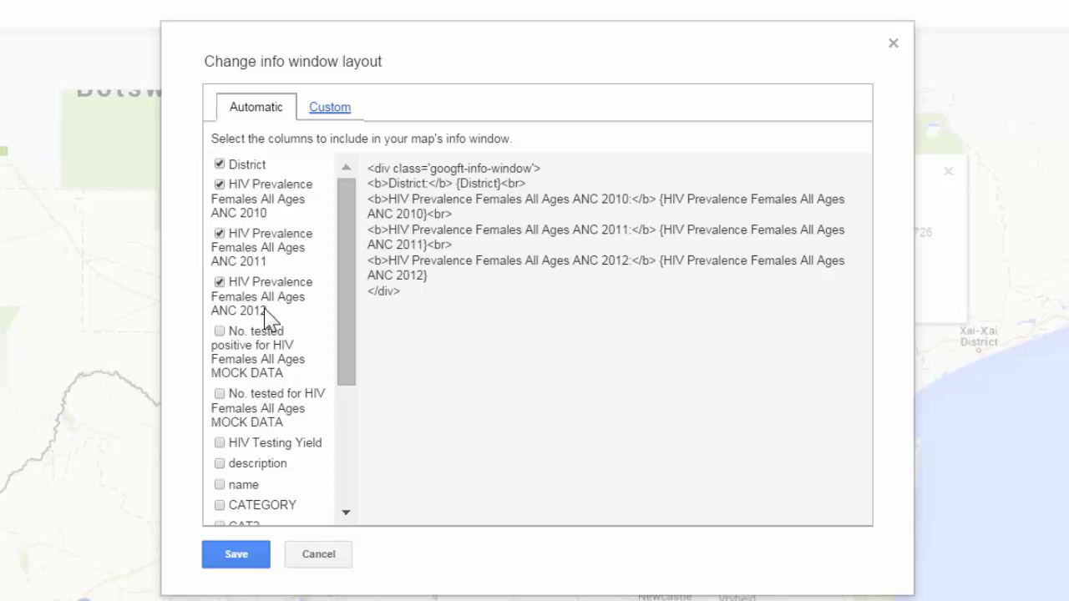
pyautogui.click(245, 561)
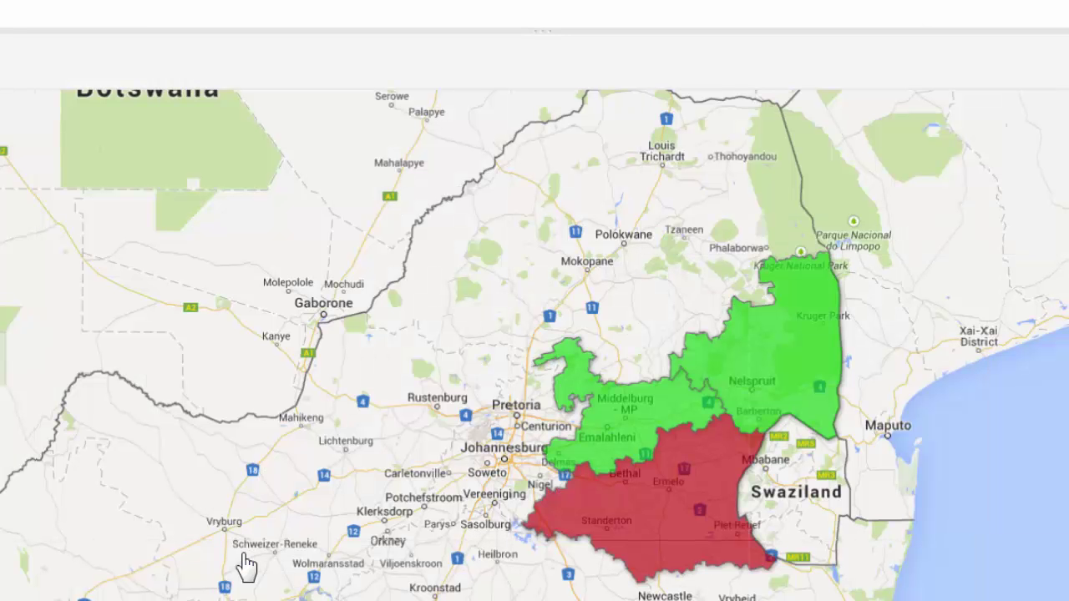
pyautogui.click(658, 419)
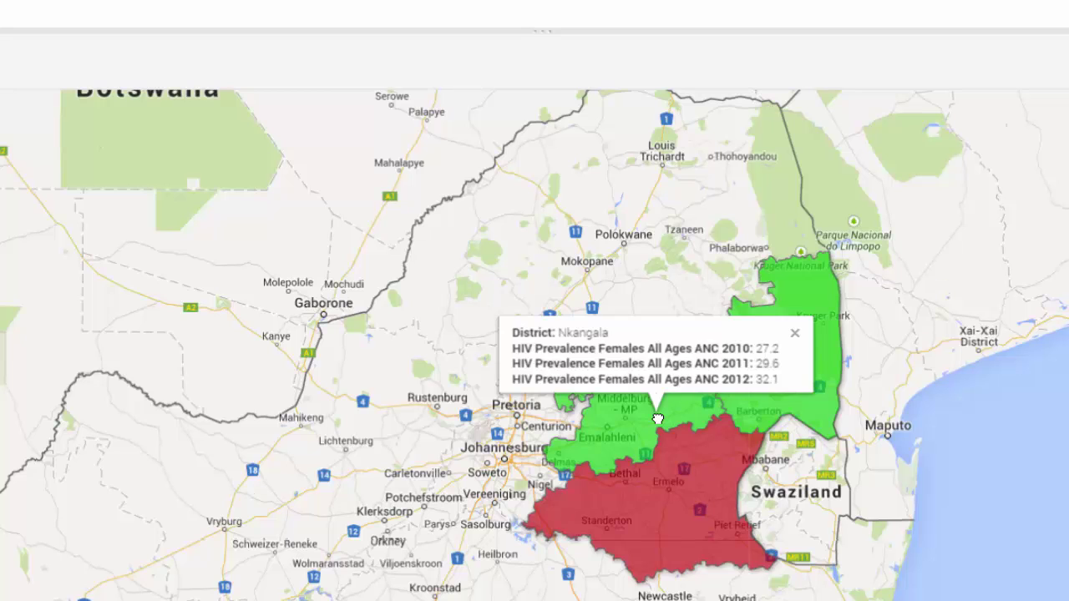